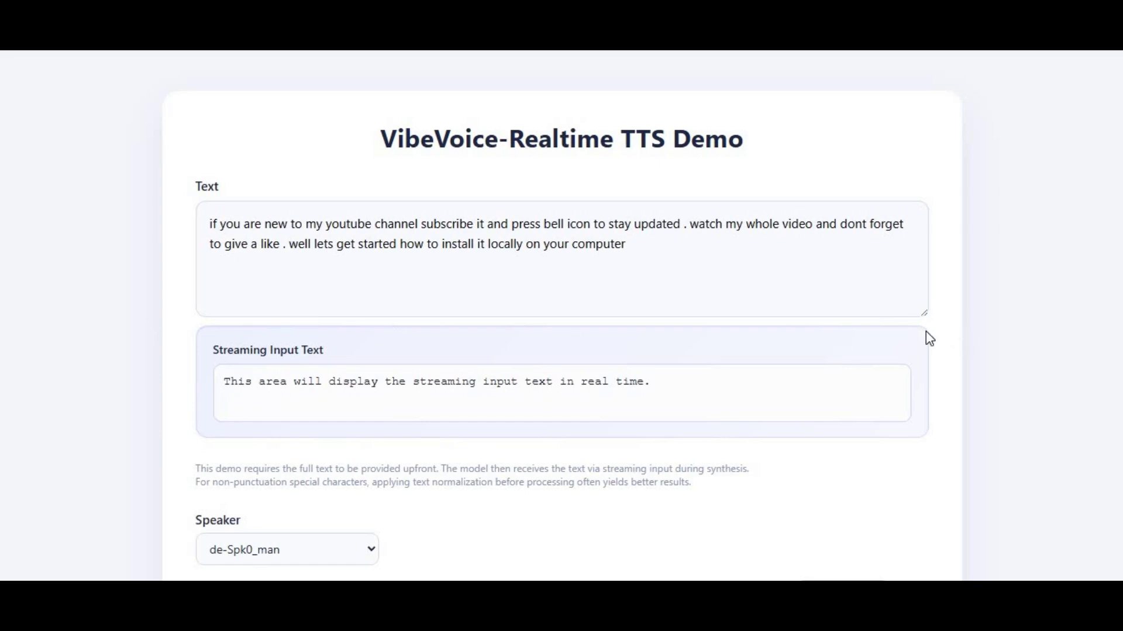
Step: Browse the speaker voice list and keep de-Spk0_man as the voice
{"action": "scroll", "coordinate": [927, 339], "scroll_direction": "down", "scroll_amount": 3}
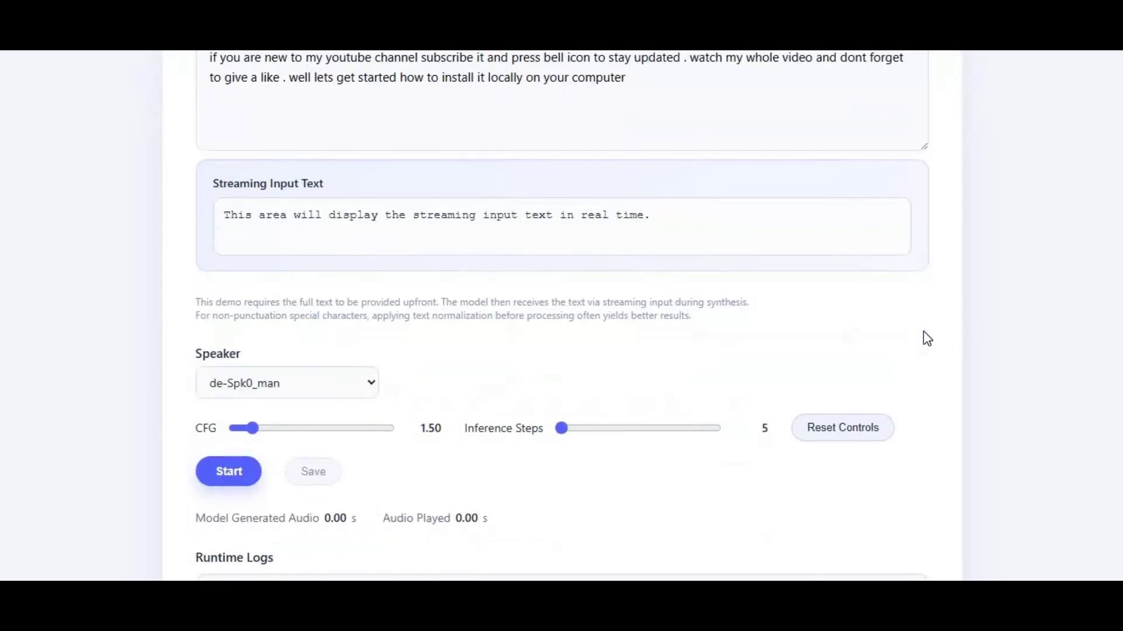
{"action": "left_click", "coordinate": [367, 382]}
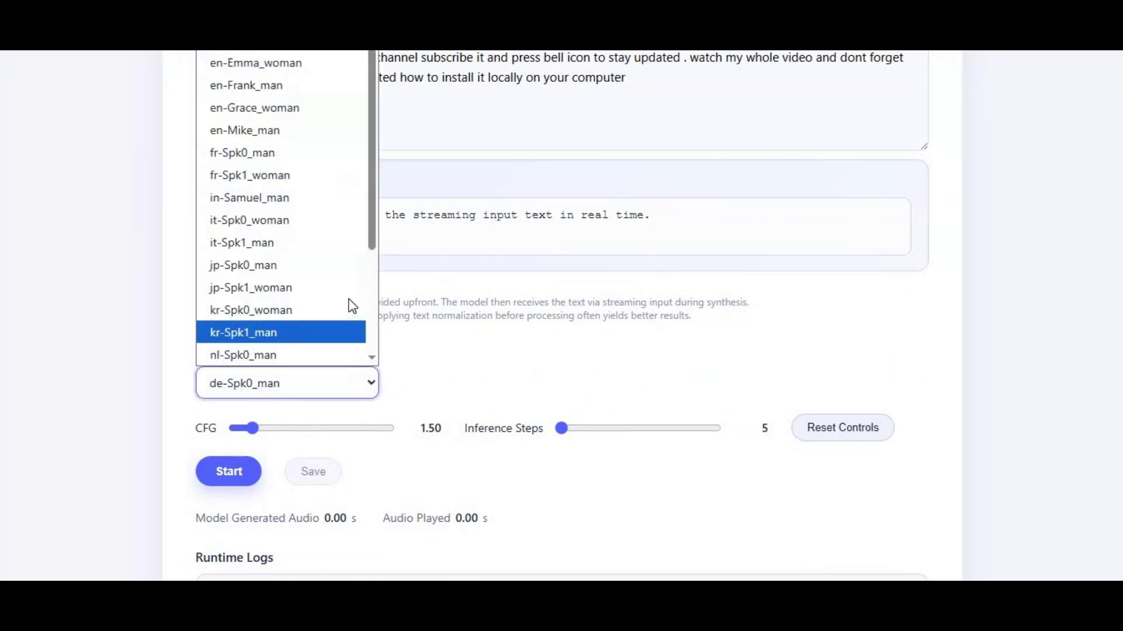
{"action": "scroll", "coordinate": [348, 304], "scroll_direction": "down", "scroll_amount": 3}
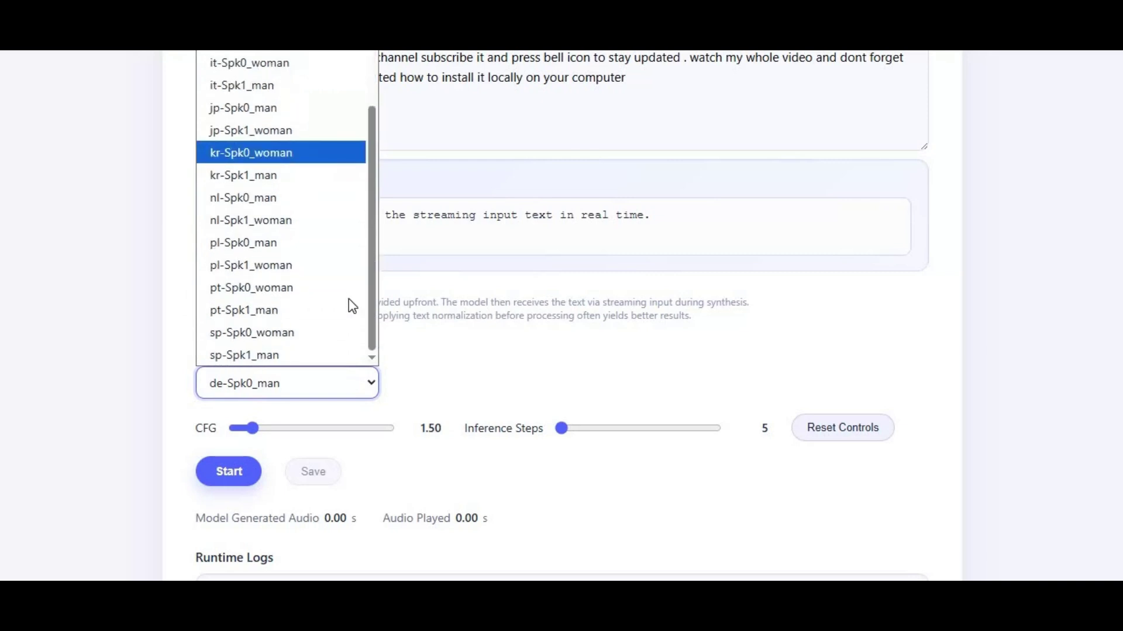
{"action": "scroll", "coordinate": [349, 300], "scroll_direction": "up", "scroll_amount": 3}
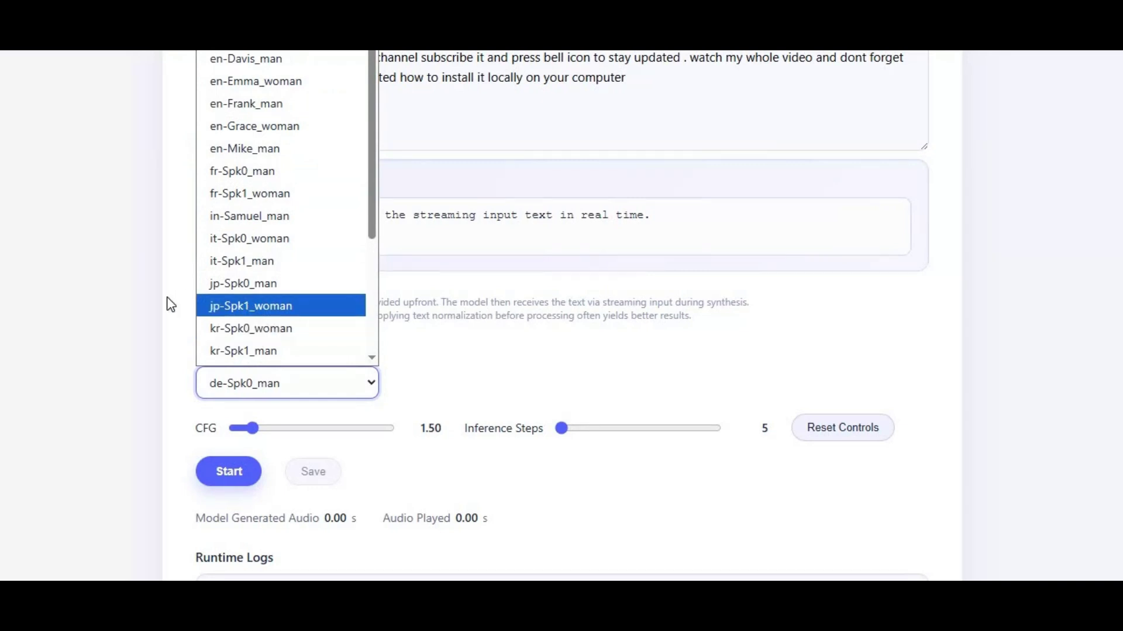
{"action": "left_click", "coordinate": [129, 308]}
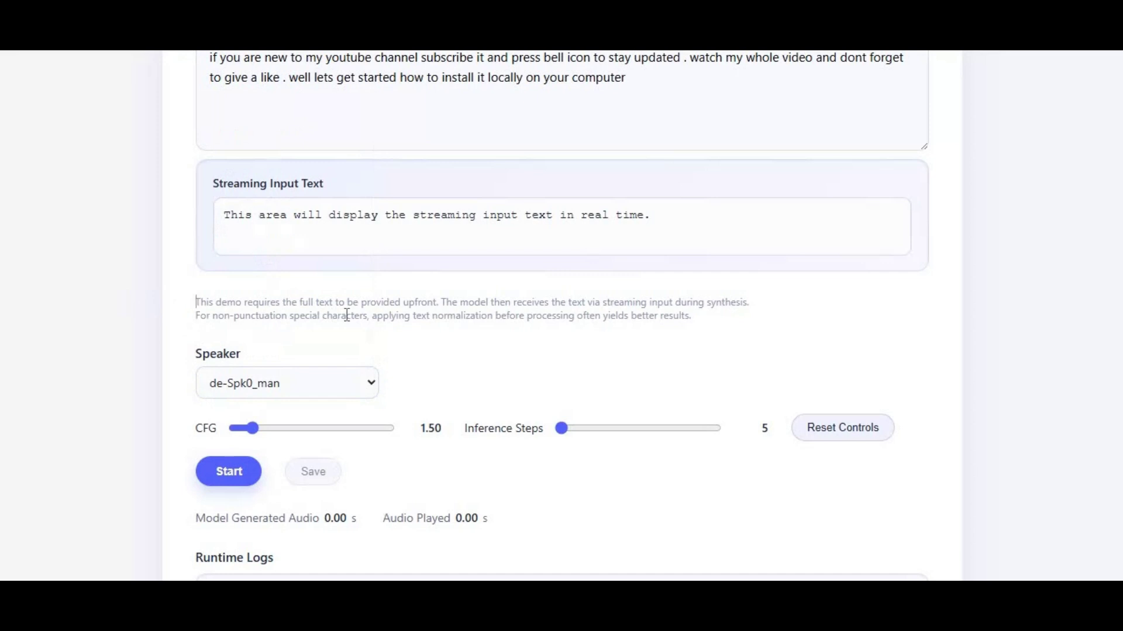
Step: Start streaming speech synthesis of the script with the de-Spk0_man voice
{"action": "scroll", "coordinate": [347, 316], "scroll_direction": "down", "scroll_amount": 2}
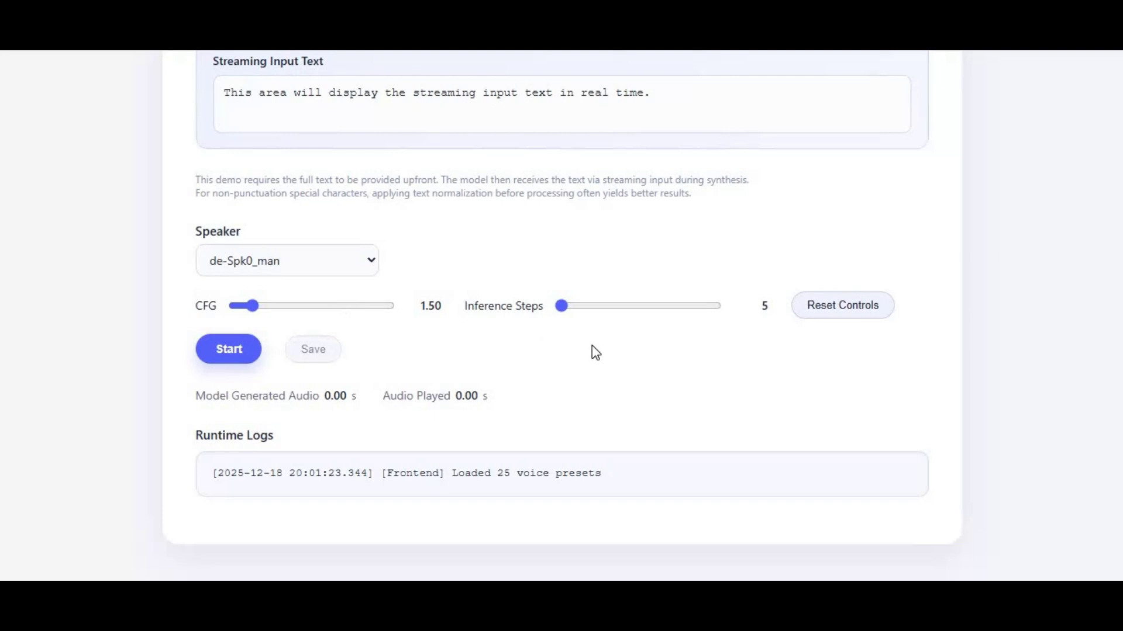
{"action": "scroll", "coordinate": [596, 352], "scroll_direction": "up", "scroll_amount": 4}
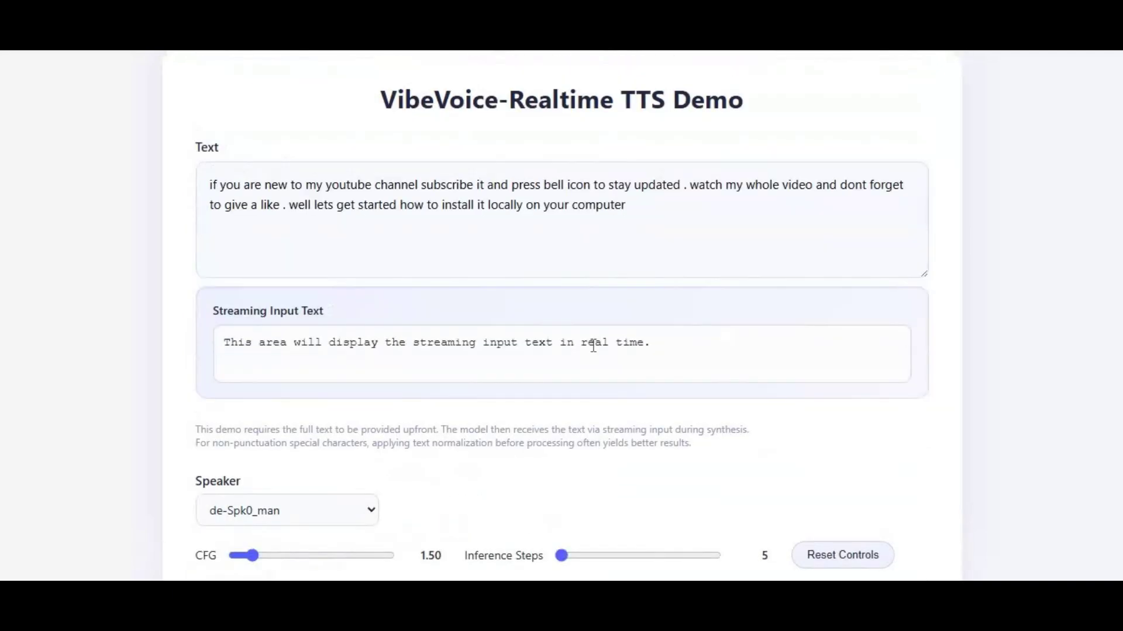
{"action": "scroll", "coordinate": [593, 346], "scroll_direction": "up", "scroll_amount": 1}
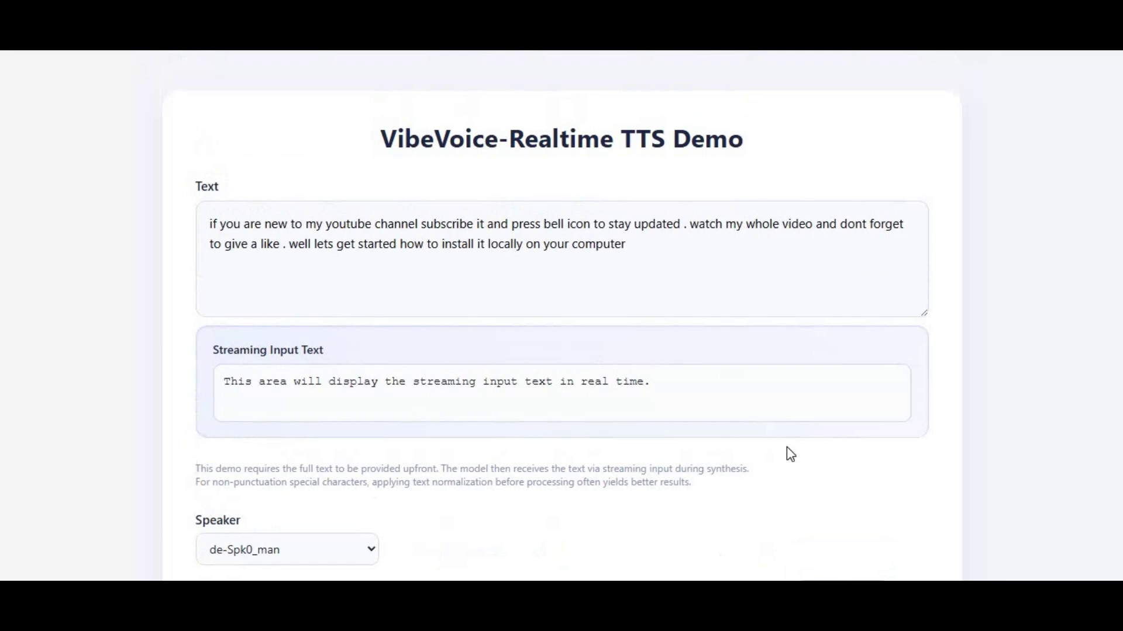
{"action": "scroll", "coordinate": [585, 421], "scroll_direction": "down", "scroll_amount": 4}
{"action": "left_click", "coordinate": [248, 385]}
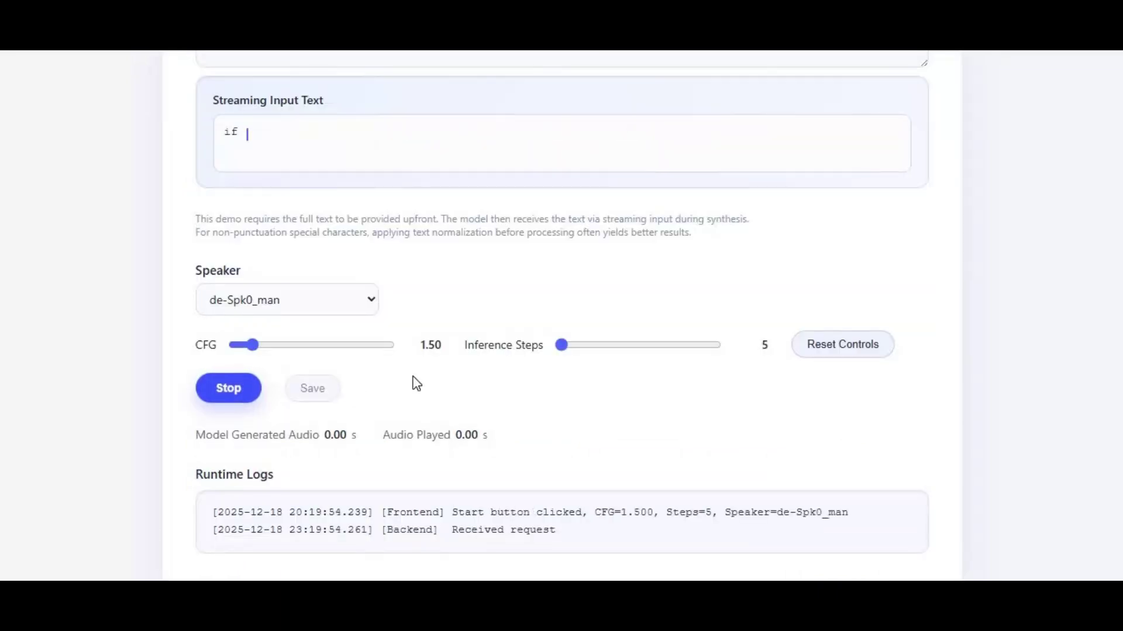
{"action": "scroll", "coordinate": [515, 410], "scroll_direction": "up", "scroll_amount": 3}
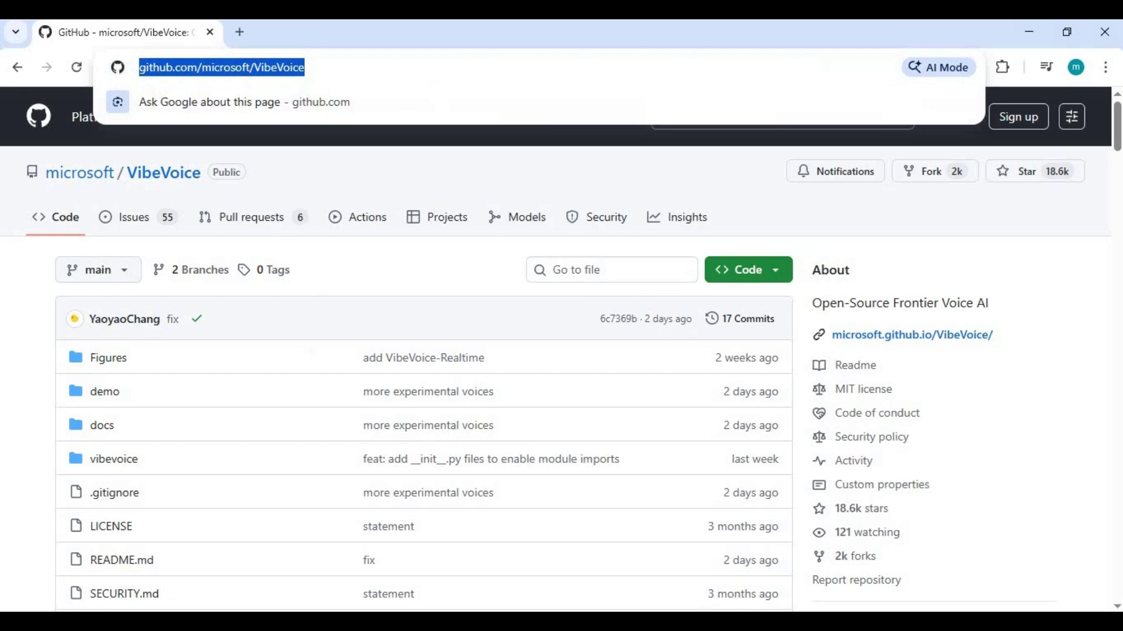
{"action": "left_click", "coordinate": [1079, 384]}
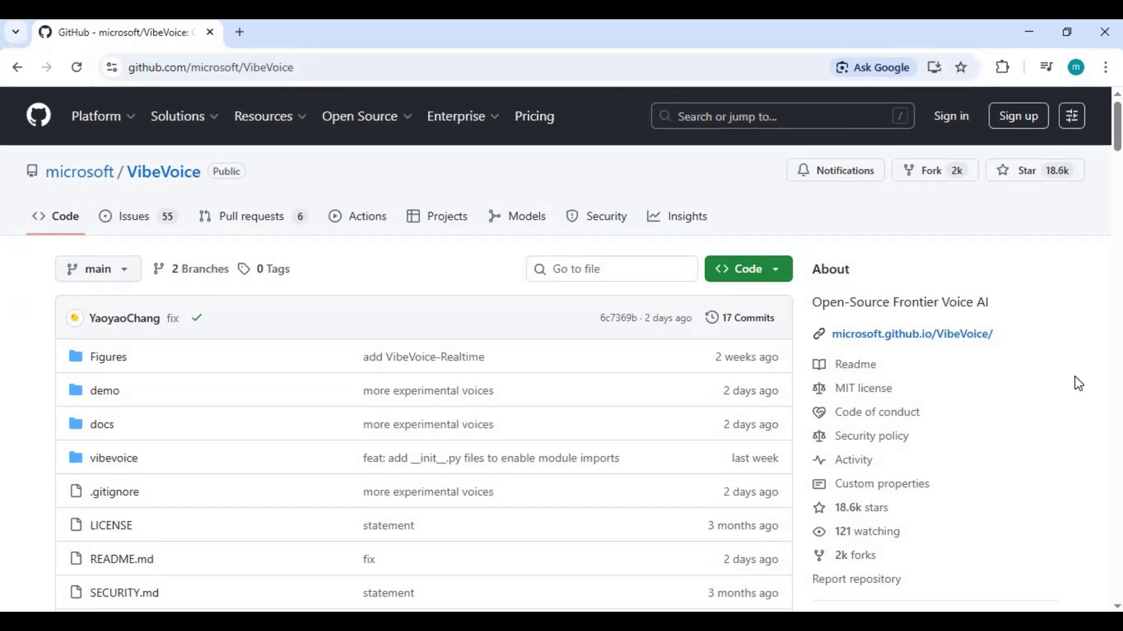
{"action": "scroll", "coordinate": [1079, 384], "scroll_direction": "down", "scroll_amount": 5}
{"action": "scroll", "coordinate": [1079, 384], "scroll_direction": "up", "scroll_amount": 1}
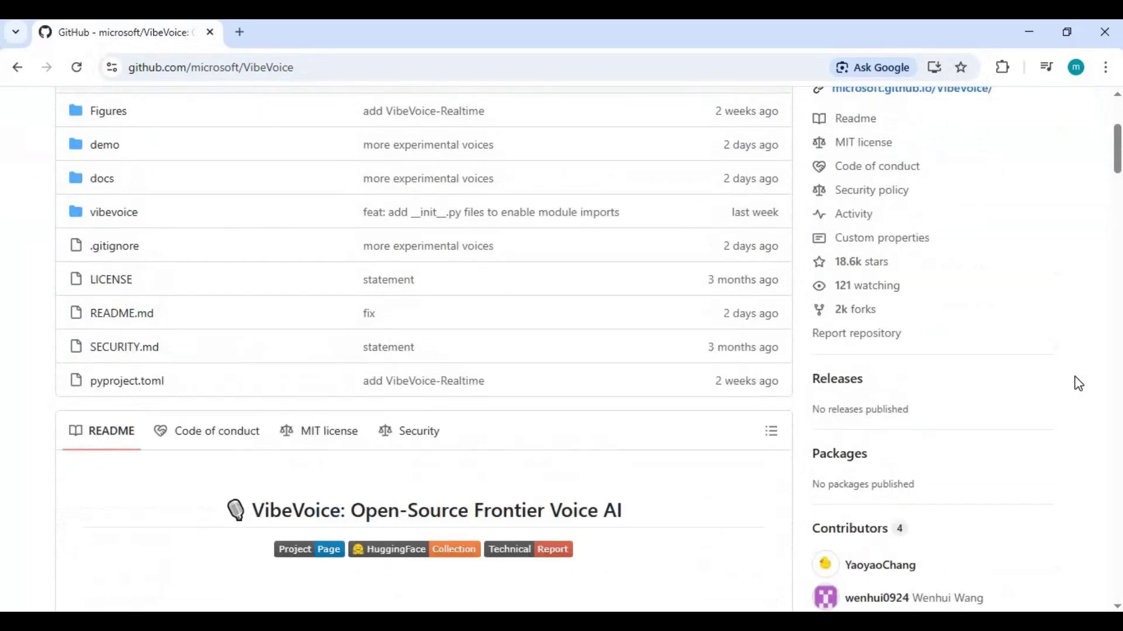
{"action": "scroll", "coordinate": [1079, 384], "scroll_direction": "down", "scroll_amount": 13}
{"action": "scroll", "coordinate": [1079, 385], "scroll_direction": "down", "scroll_amount": 15}
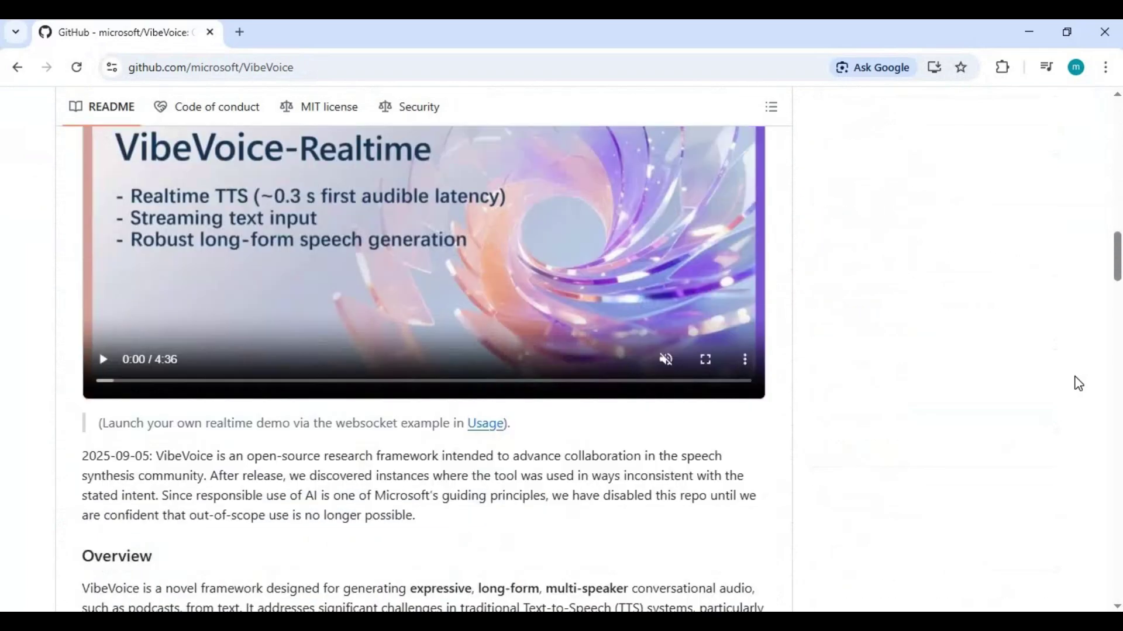
{"action": "scroll", "coordinate": [1079, 384], "scroll_direction": "down", "scroll_amount": 8}
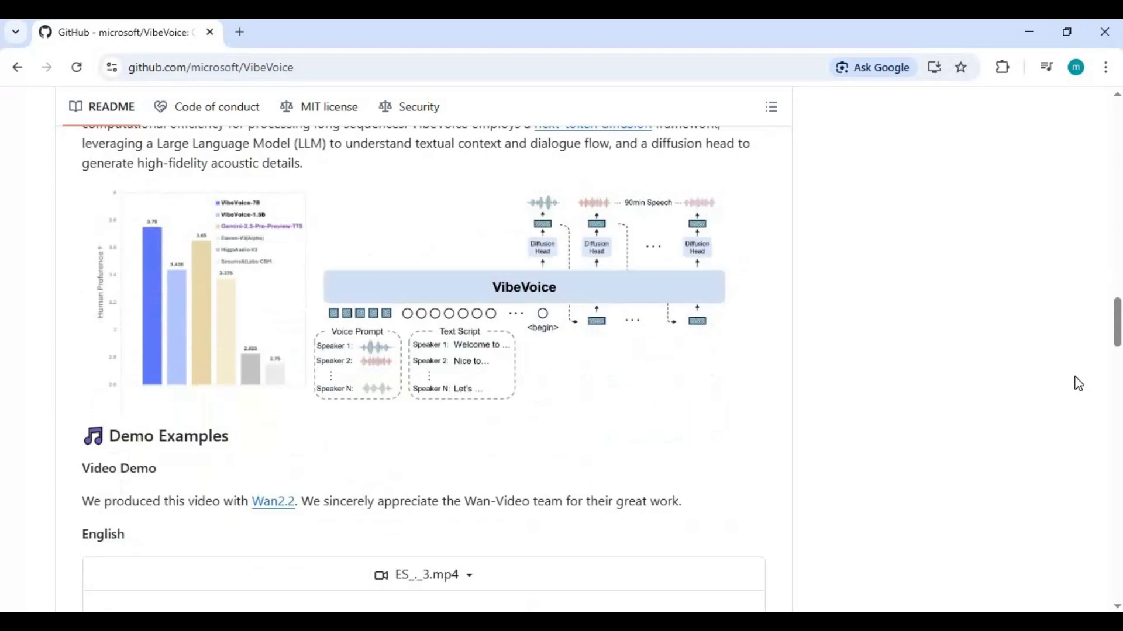
{"action": "scroll", "coordinate": [1078, 384], "scroll_direction": "down", "scroll_amount": 18}
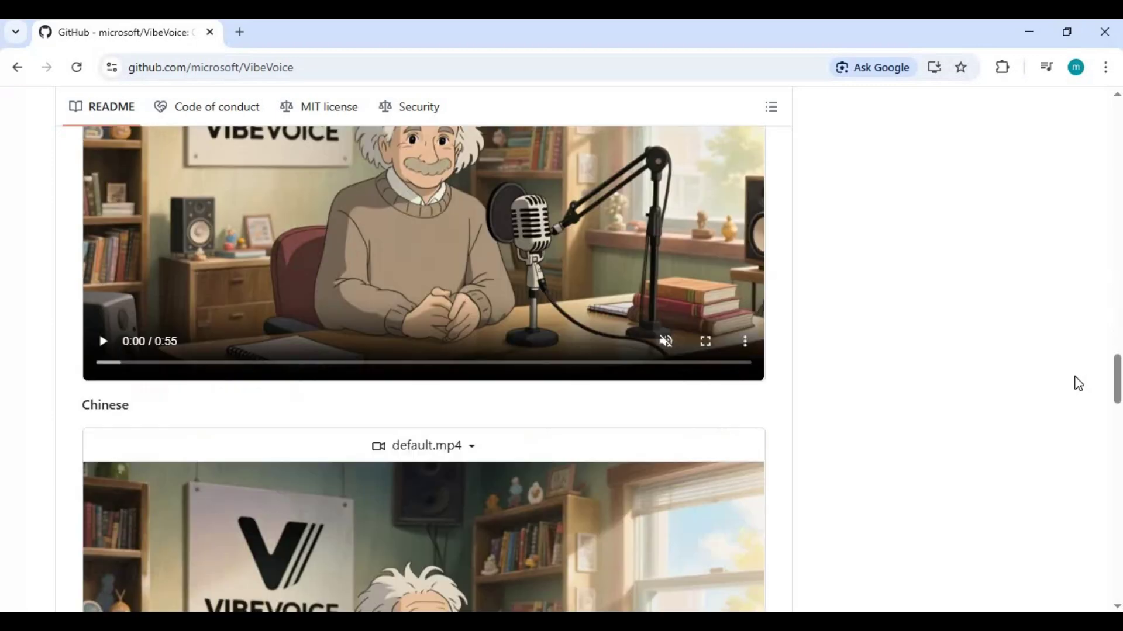
{"action": "scroll", "coordinate": [1079, 385], "scroll_direction": "down", "scroll_amount": 8}
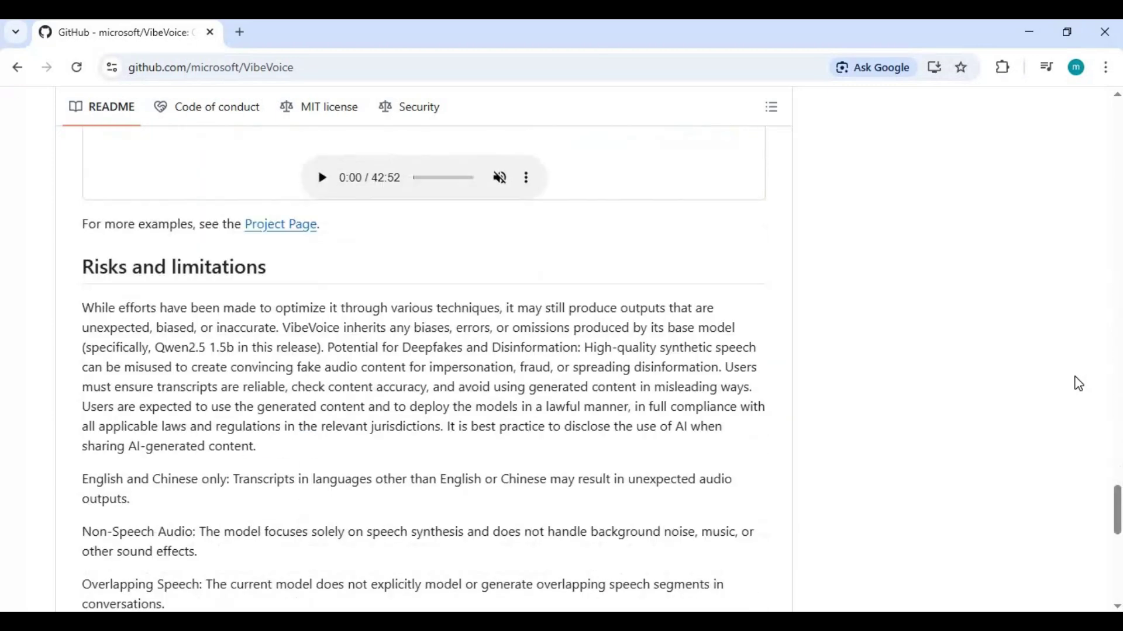
{"action": "scroll", "coordinate": [1078, 372], "scroll_direction": "down", "scroll_amount": 10}
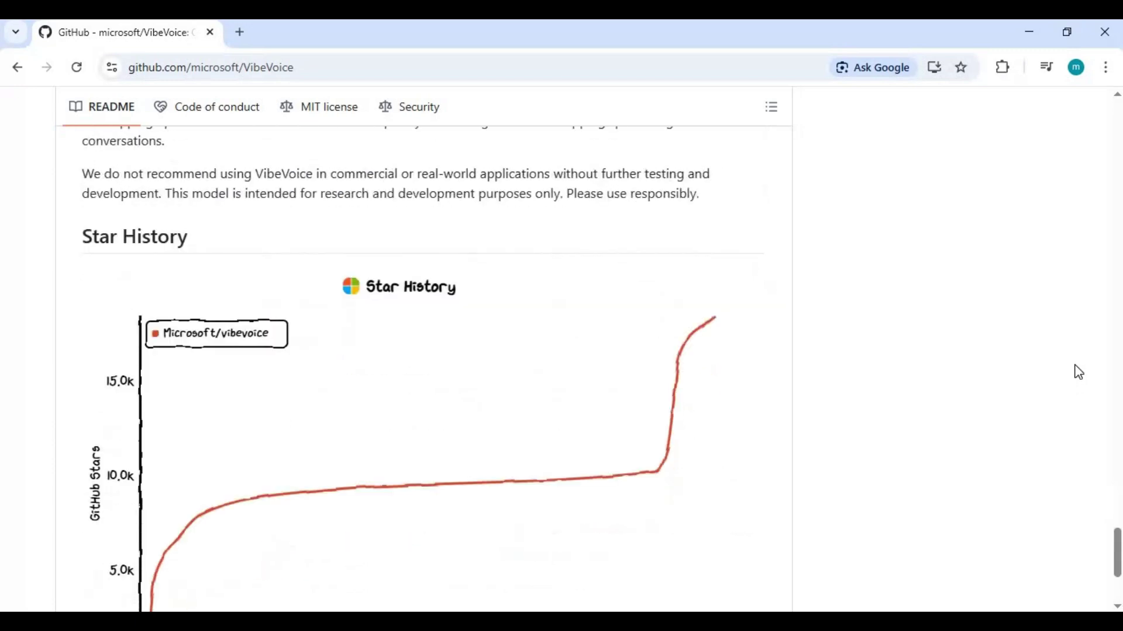
{"action": "scroll", "coordinate": [1079, 372], "scroll_direction": "up", "scroll_amount": 20}
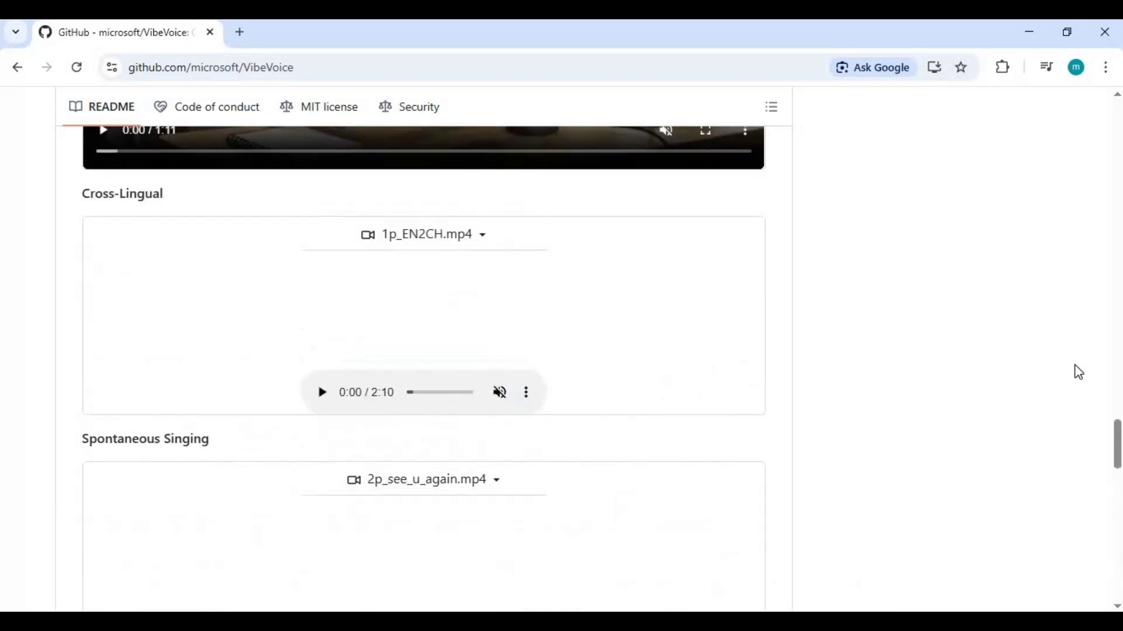
{"action": "scroll", "coordinate": [1078, 373], "scroll_direction": "up", "scroll_amount": 15}
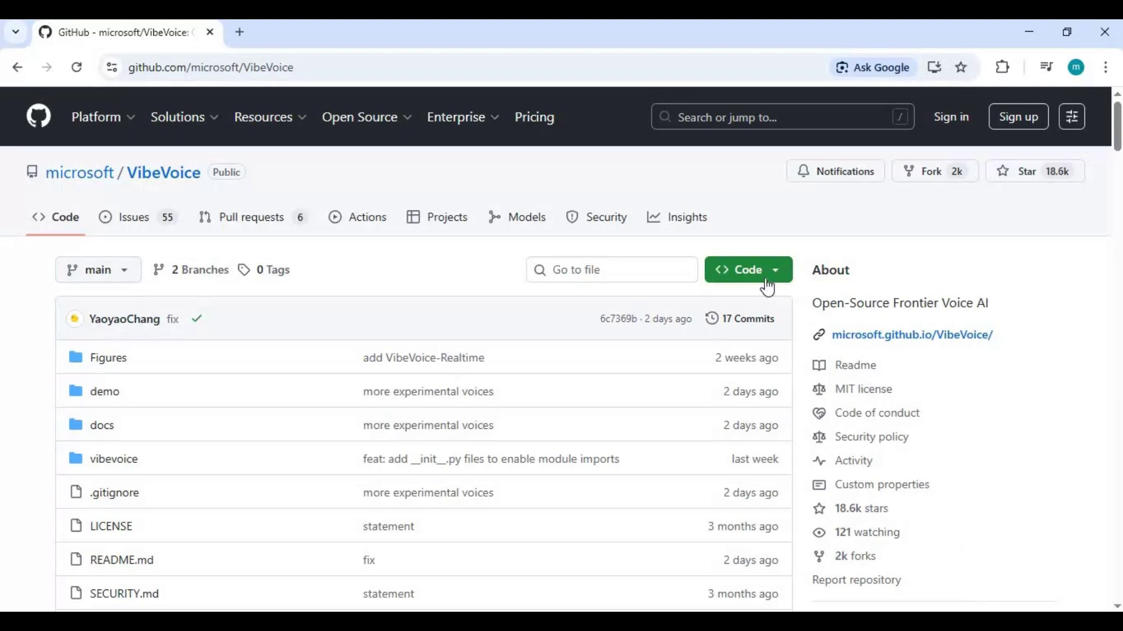
Step: Copy the VibeVoice HTTPS clone URL, then launch Command Prompt in the empty D:\V folder via cmd
{"action": "left_click", "coordinate": [749, 270]}
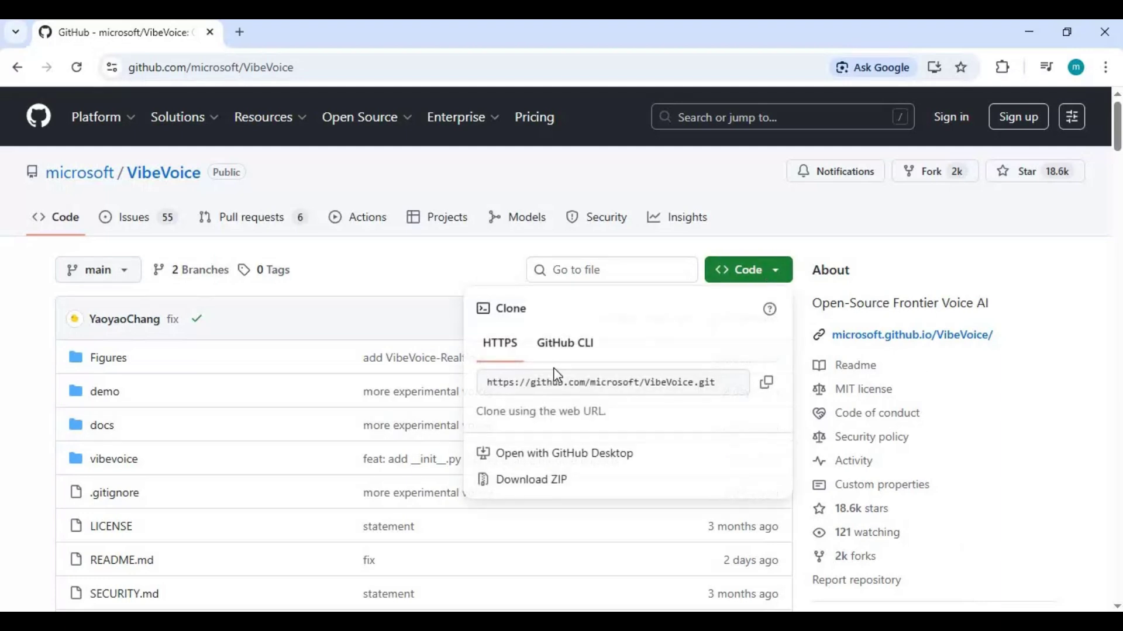
{"action": "left_click", "coordinate": [767, 384]}
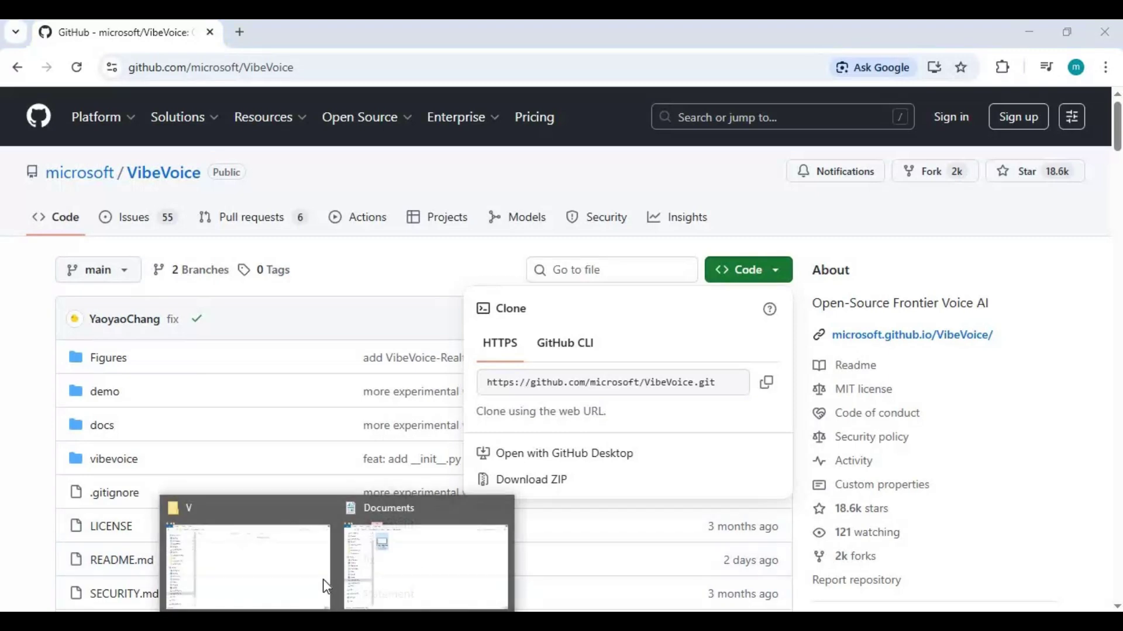
{"action": "left_click", "coordinate": [322, 578]}
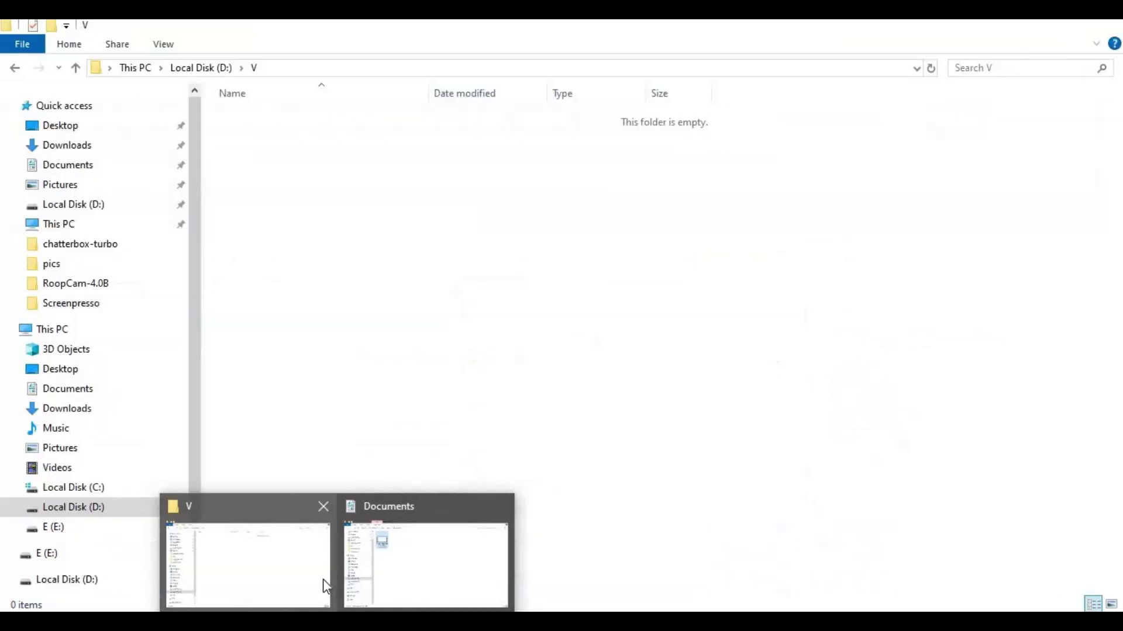
{"action": "left_click", "coordinate": [282, 69]}
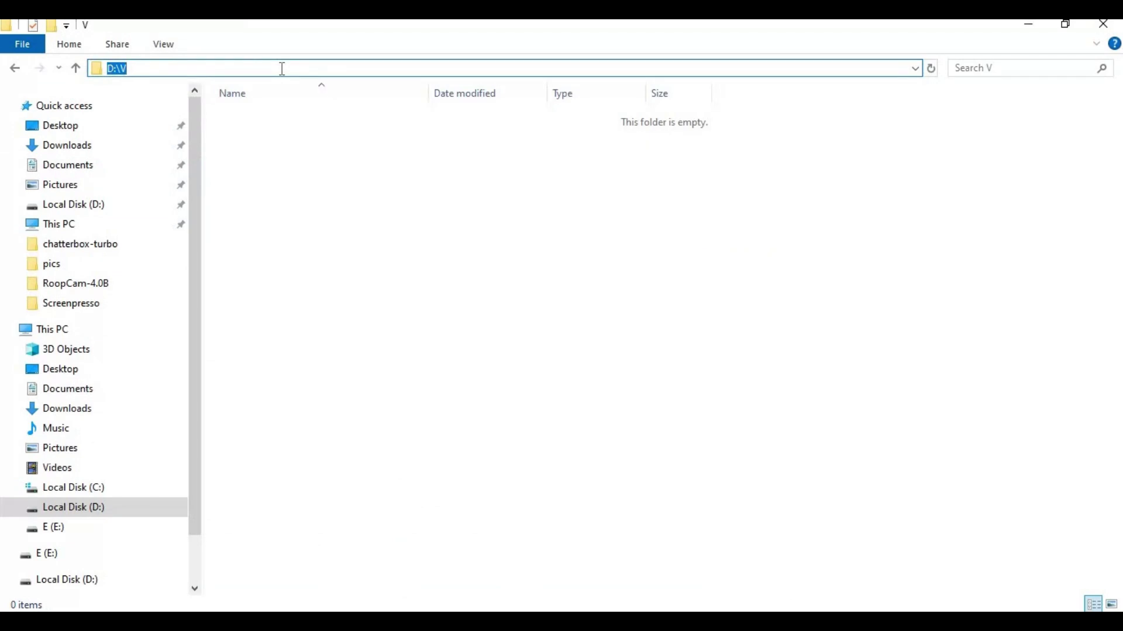
{"action": "type", "text": "cmd"}
{"action": "key", "text": "Return"}
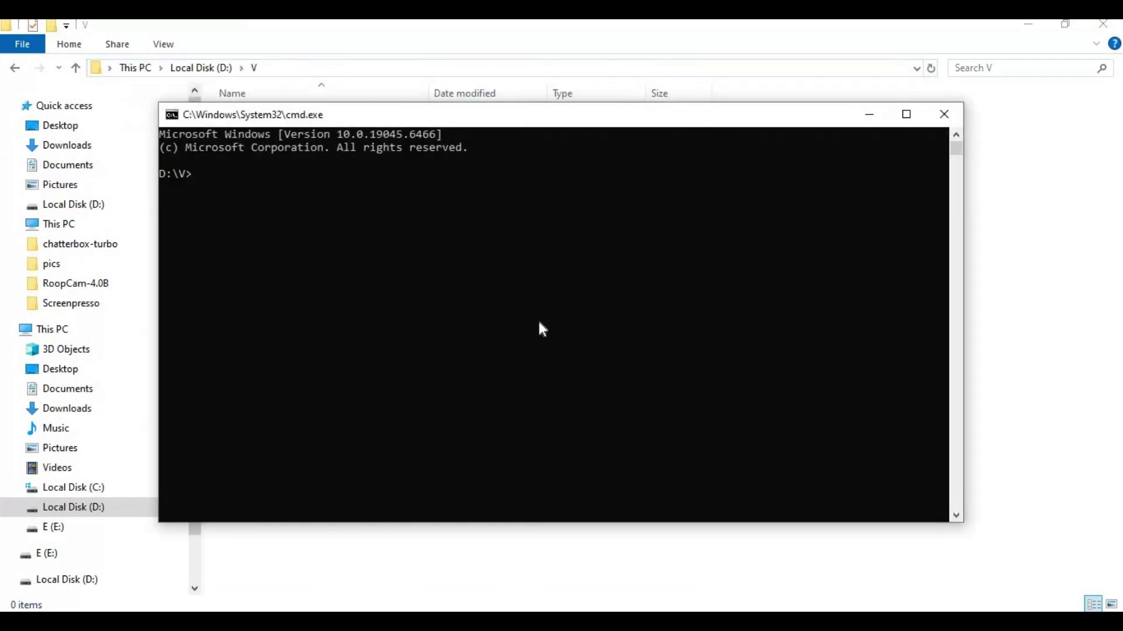
{"action": "type", "text": "git clone"}
{"action": "key", "text": "ctrl+v"}
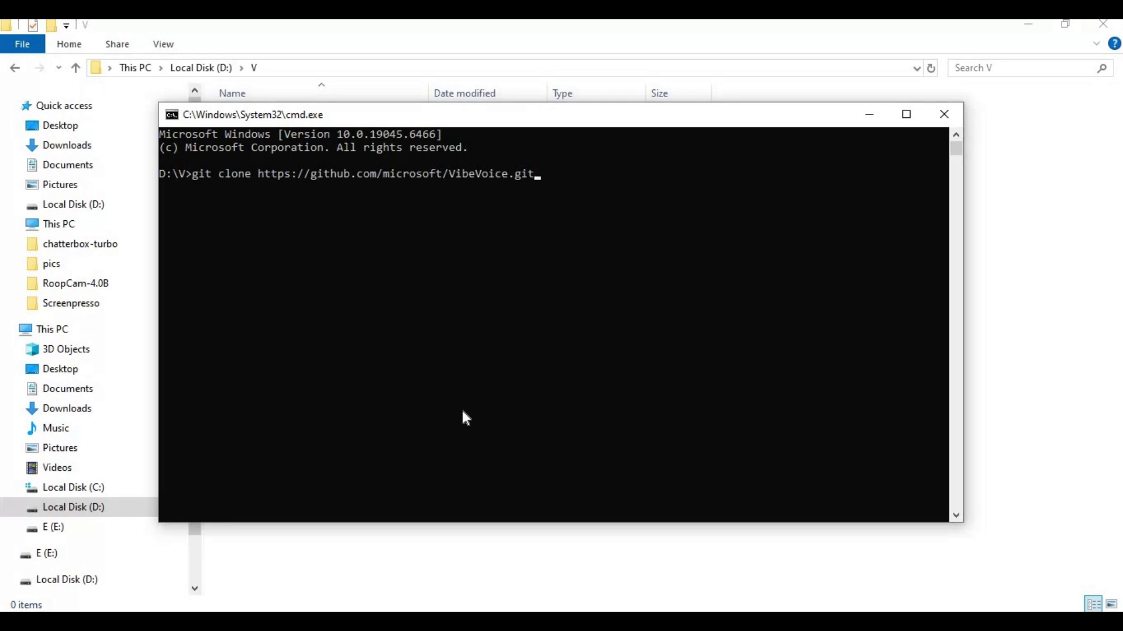
{"action": "key", "text": "Return"}
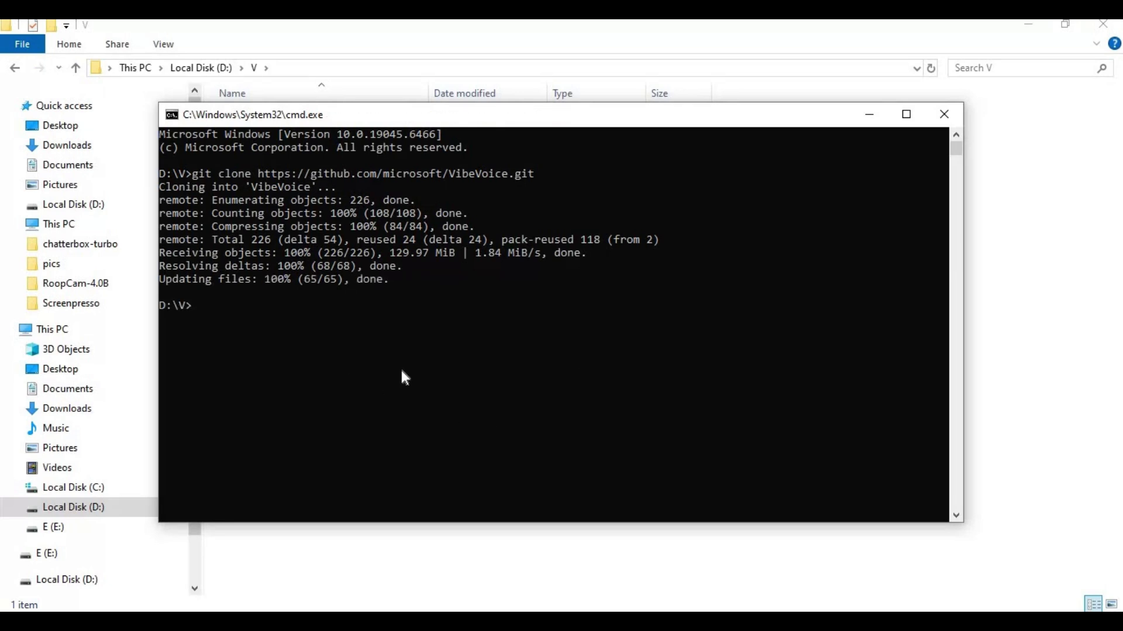
{"action": "key", "text": "alt+F4"}
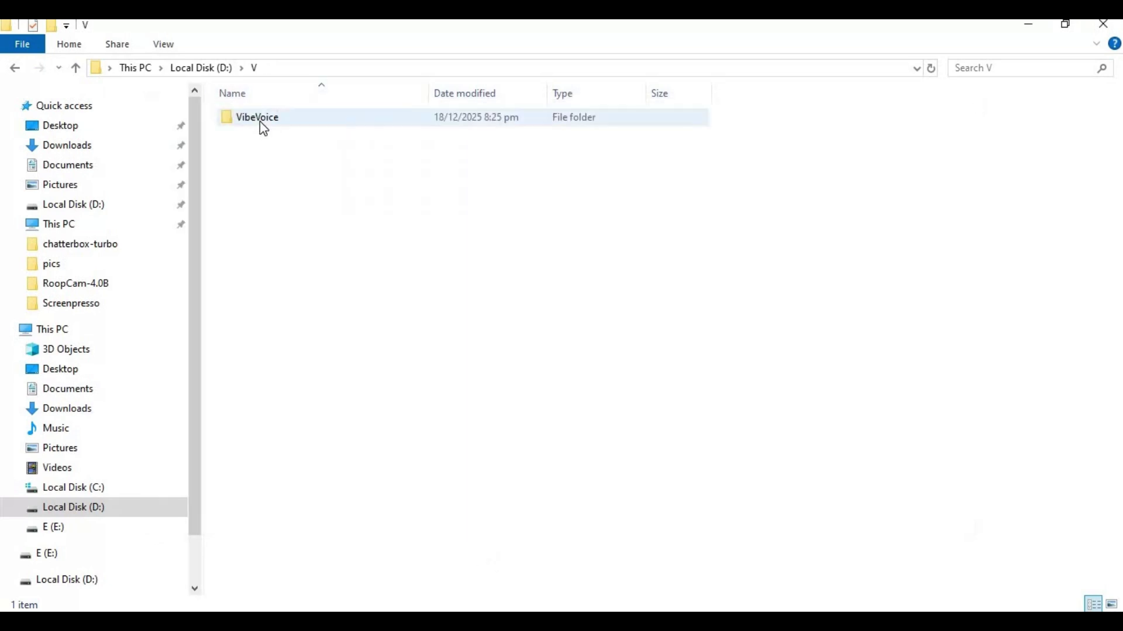
Step: Open the VibeVoice folder and copy its path D:\V\VibeVoice from the address bar
{"action": "left_click", "coordinate": [261, 120]}
{"action": "double_click", "coordinate": [259, 121]}
{"action": "left_click", "coordinate": [291, 69]}
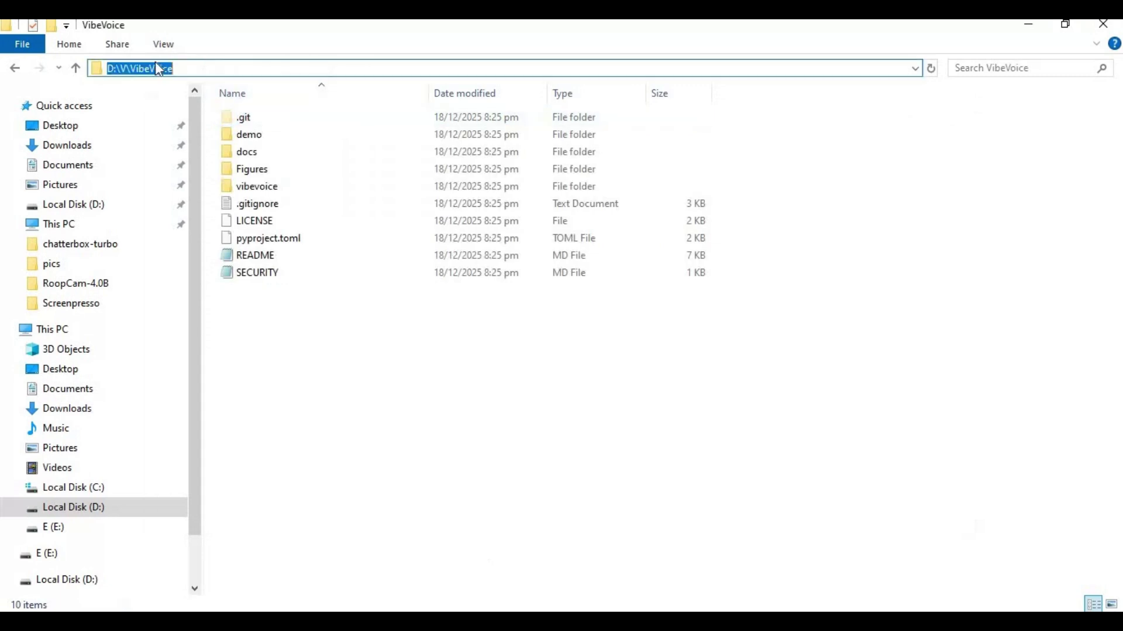
{"action": "right_click", "coordinate": [151, 69]}
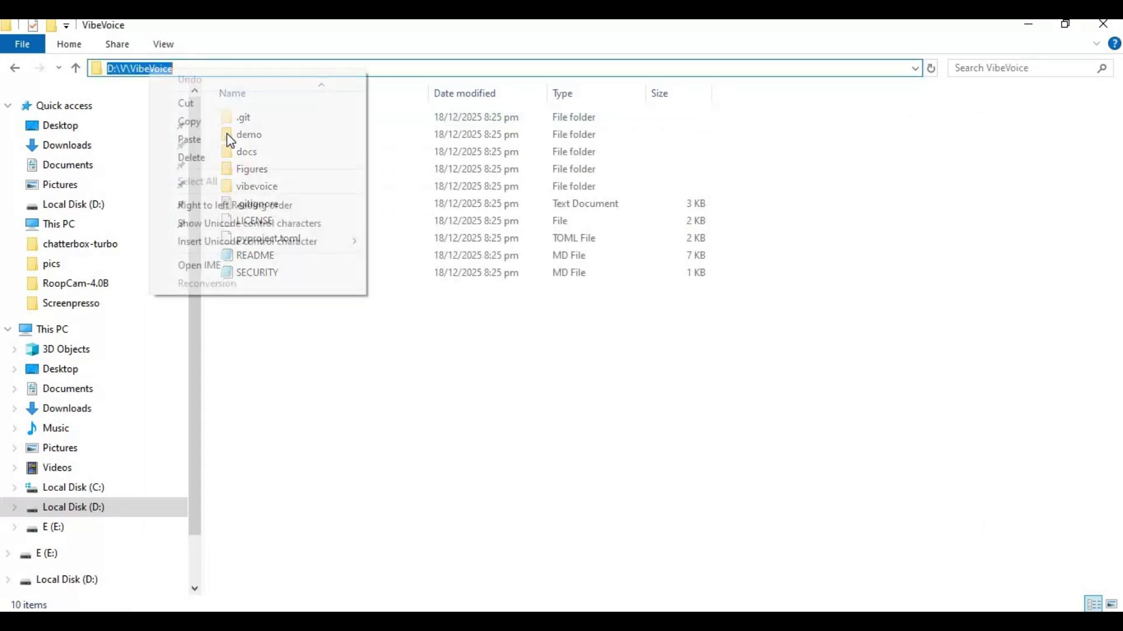
{"action": "left_click", "coordinate": [230, 123]}
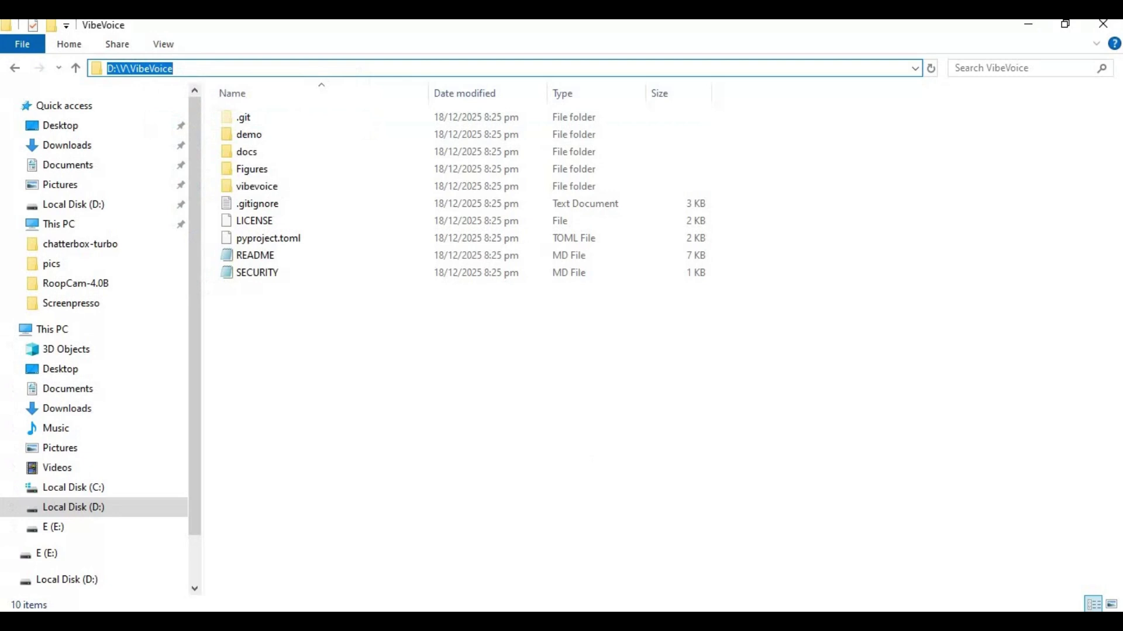
{"action": "key", "text": "alt+Tab"}
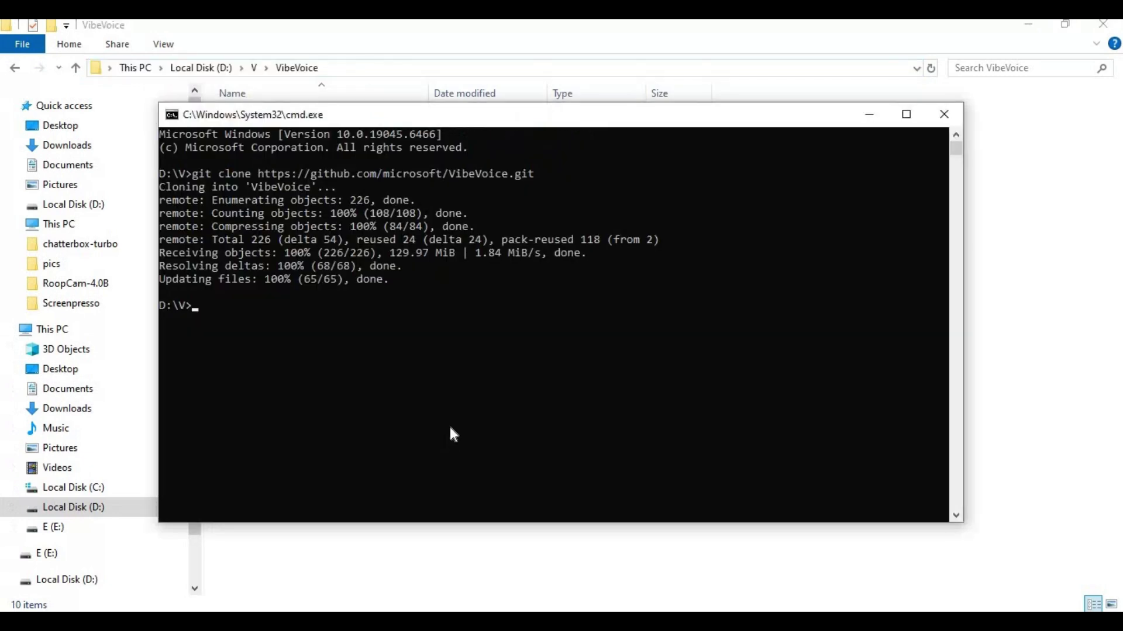
Step: Change into D:\V\VibeVoice and create a Python 3.10 virtual environment named venv
{"action": "type", "text": "cd"}
{"action": "key", "text": "ctrl+v"}
{"action": "key", "text": "Return"}
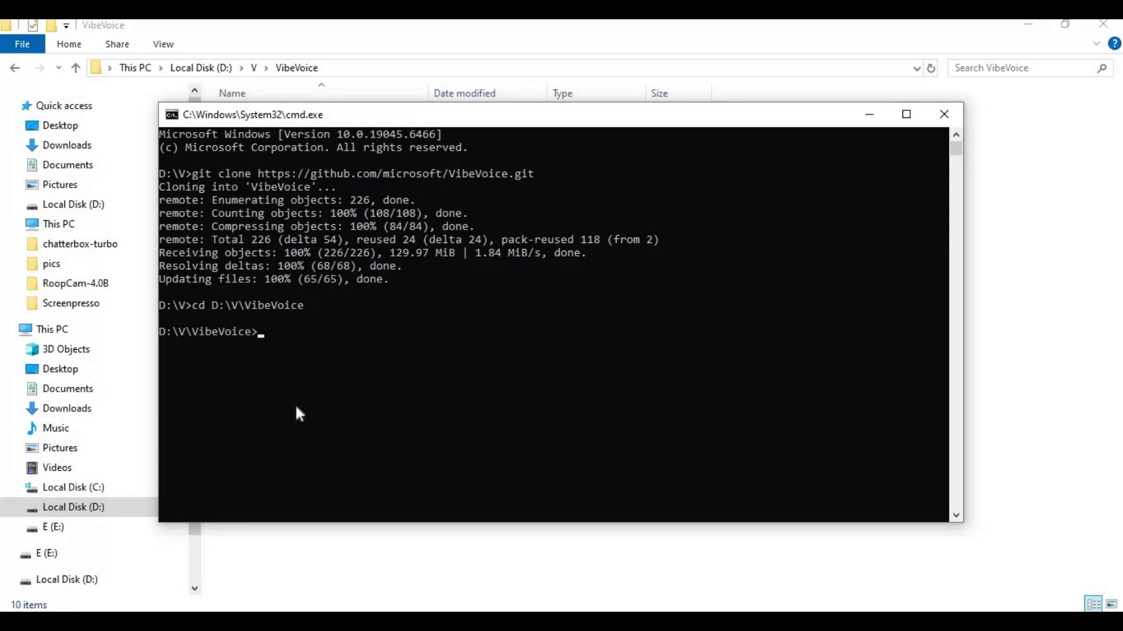
{"action": "type", "text": "py -3.10 -m venv venv"}
{"action": "key", "text": "Return"}
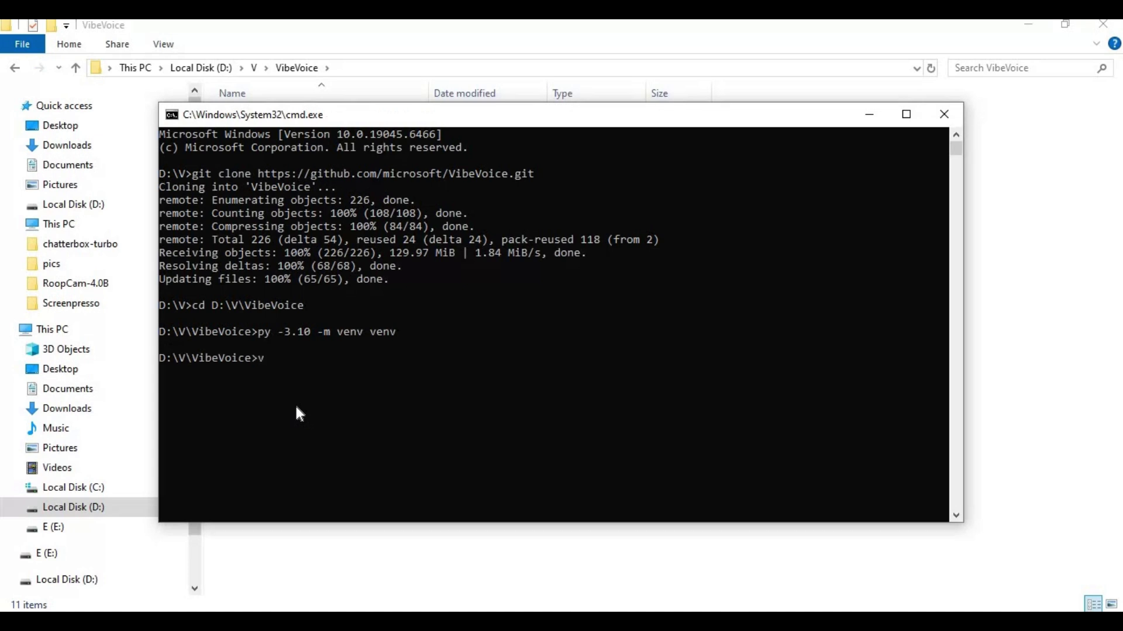
Step: Activate venv with venv\scripts\activate and check the CUDA version with nvcc --version
{"action": "type", "text": "venv\\scripts\\activate"}
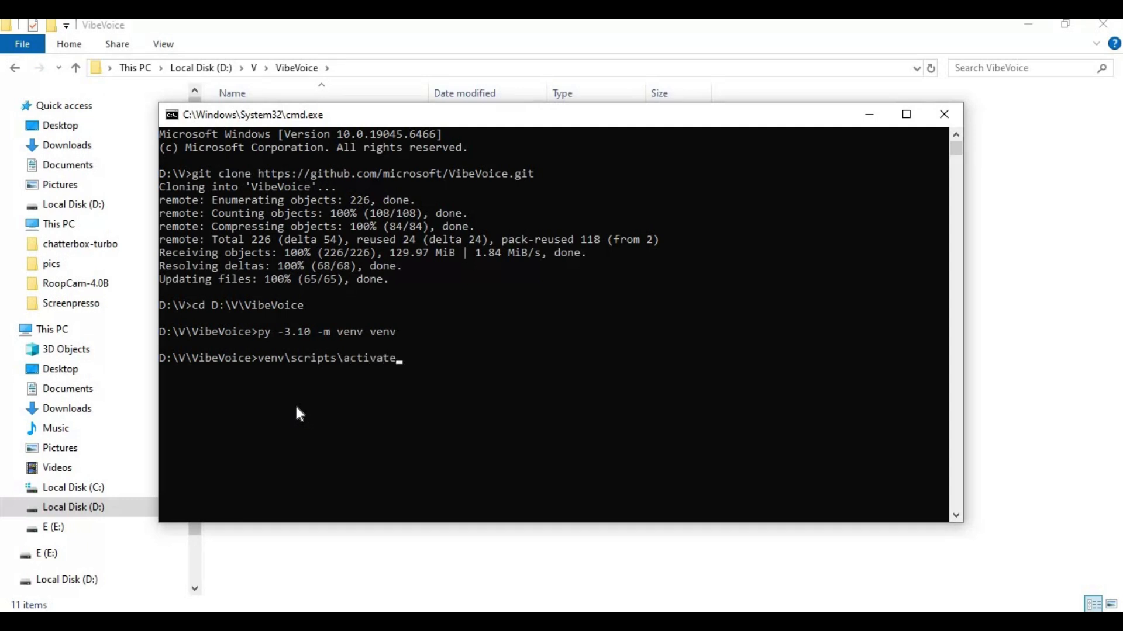
{"action": "key", "text": "Return"}
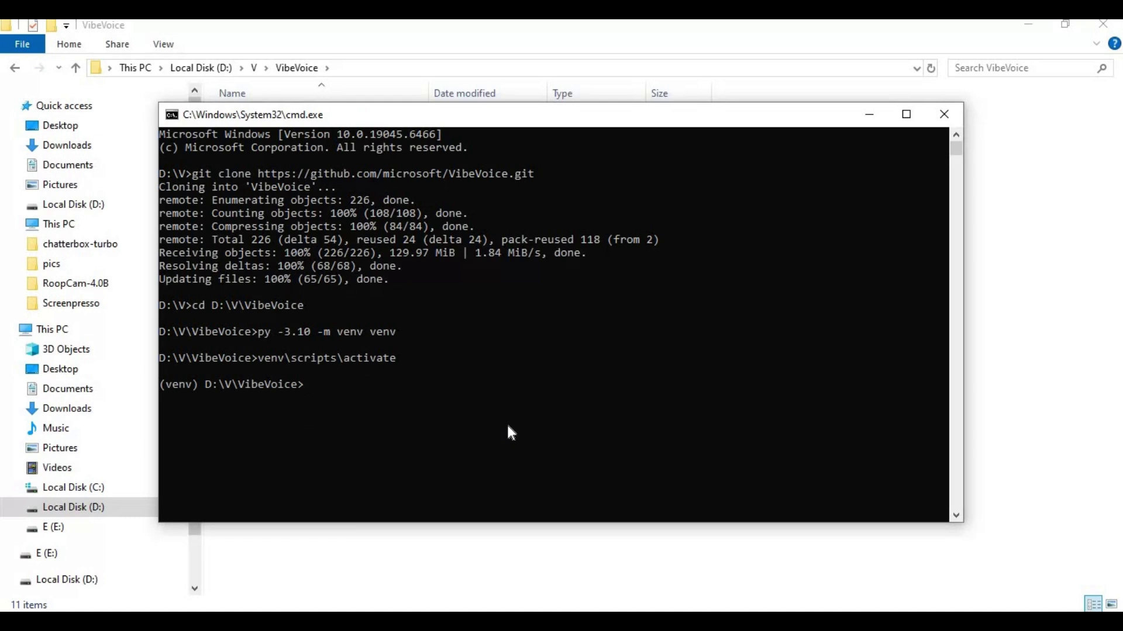
{"action": "type", "text": "nvcc --version"}
{"action": "key", "text": "Return"}
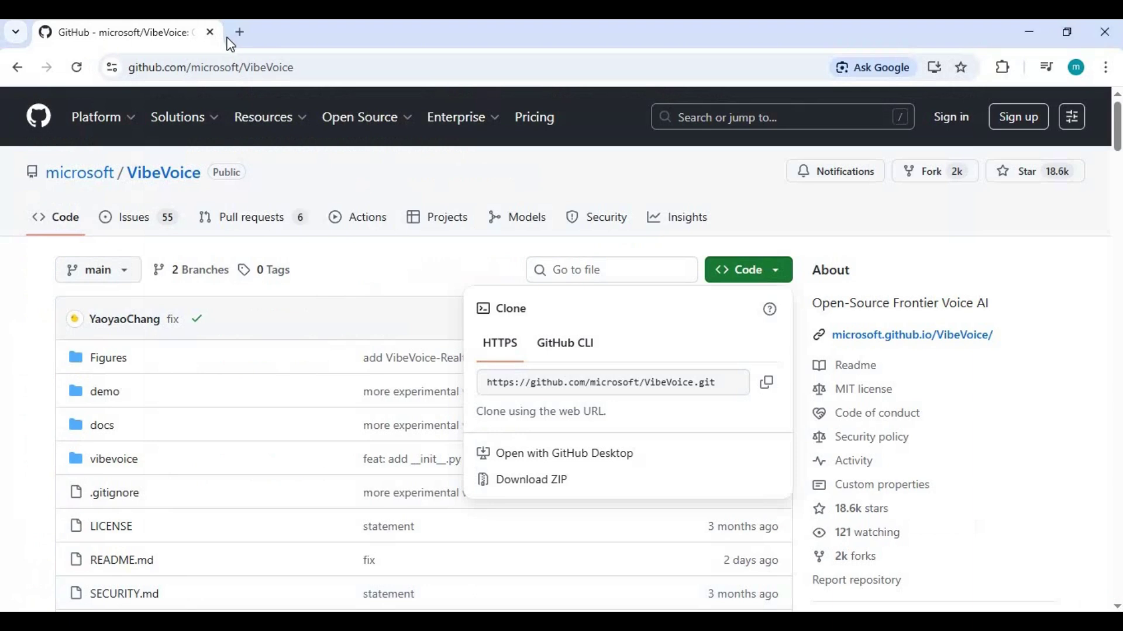
Step: Copy the pip3 torch torchvision install command from pytorch.org
{"action": "left_click", "coordinate": [237, 38]}
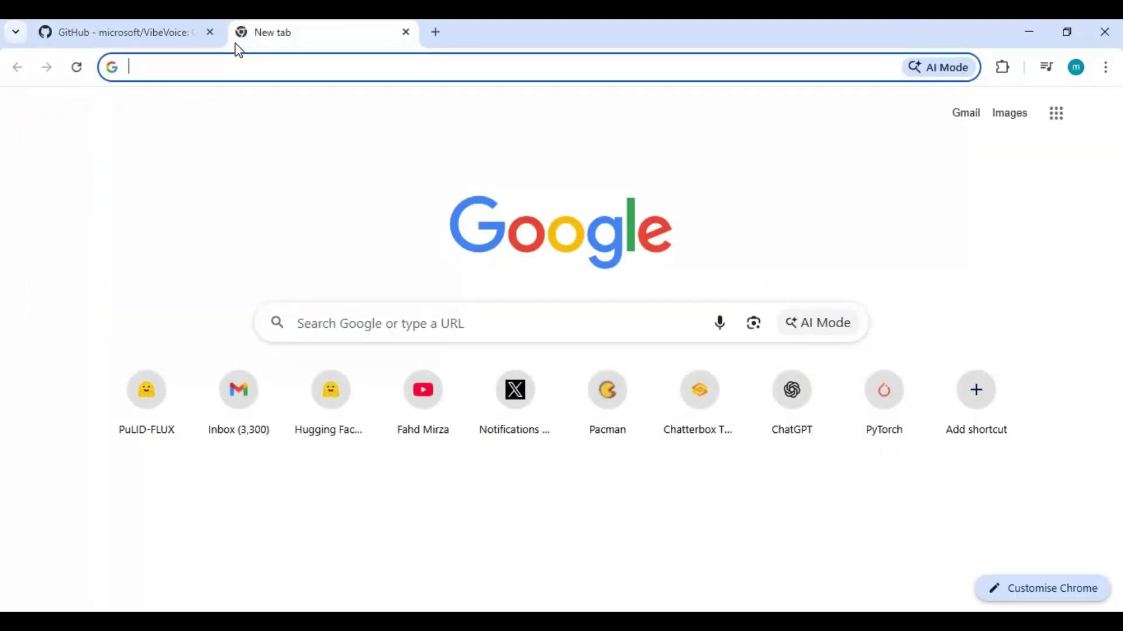
{"action": "type", "text": "pyt"}
{"action": "key", "text": "Return"}
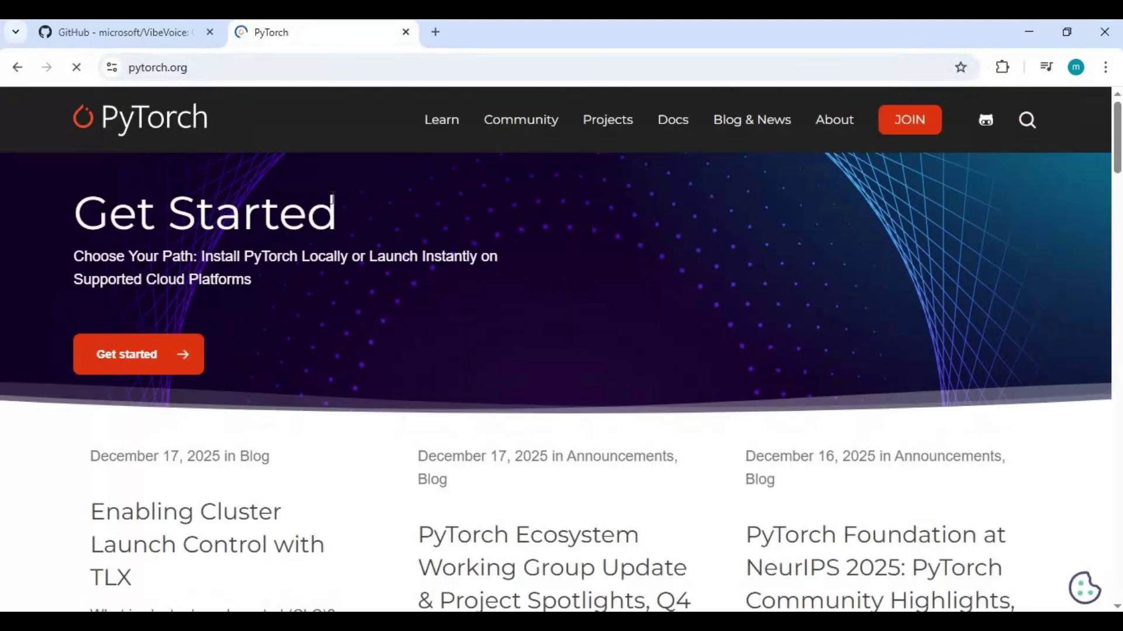
{"action": "scroll", "coordinate": [345, 234], "scroll_direction": "down", "scroll_amount": 15}
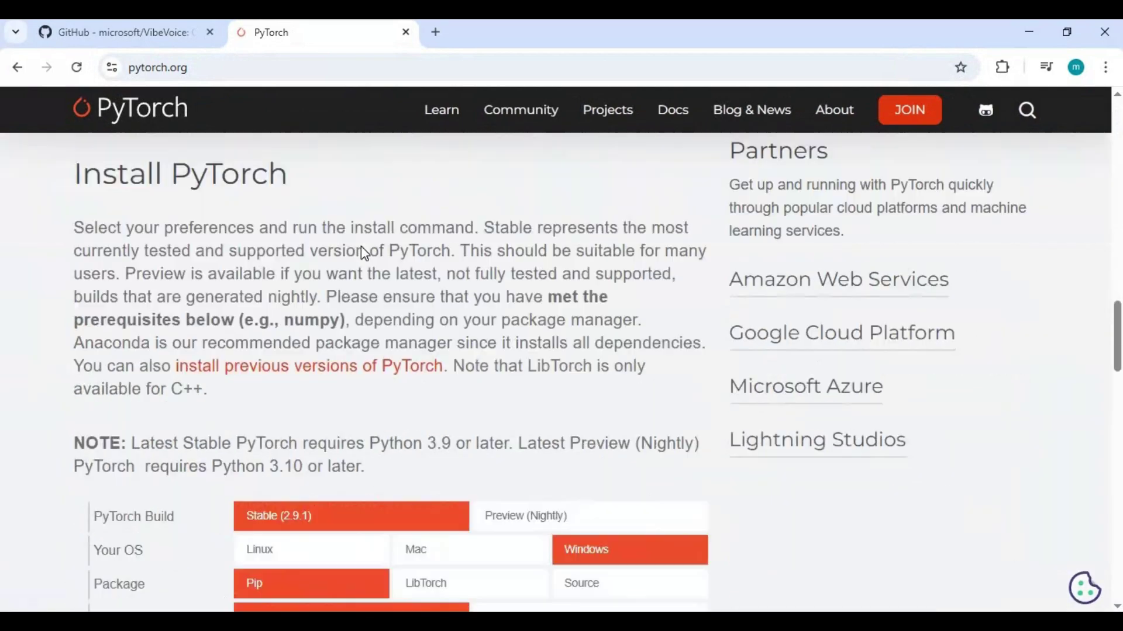
{"action": "scroll", "coordinate": [363, 250], "scroll_direction": "down", "scroll_amount": 3}
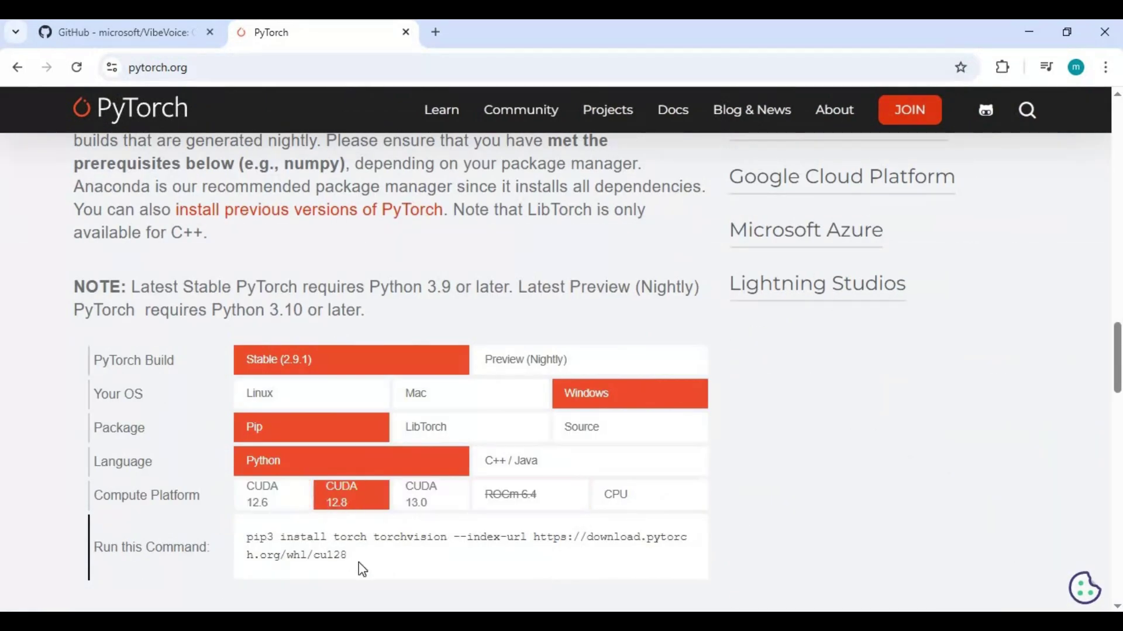
{"action": "left_click_drag", "start_coordinate": [236, 534], "coordinate": [349, 560]}
{"action": "key", "text": "ctrl+c"}
{"action": "right_click", "coordinate": [345, 366]}
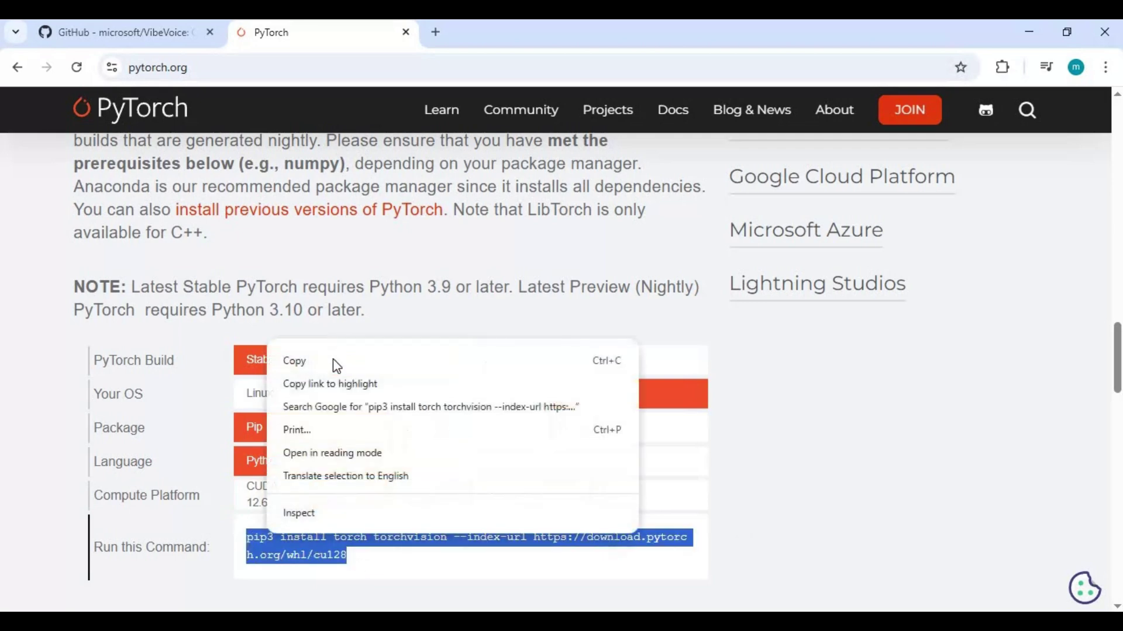
{"action": "left_click", "coordinate": [497, 518]}
Step: Paste the install command at the venv prompt and change its CUDA suffix from cu128 toward cu118
{"action": "key", "text": "alt+Tab"}
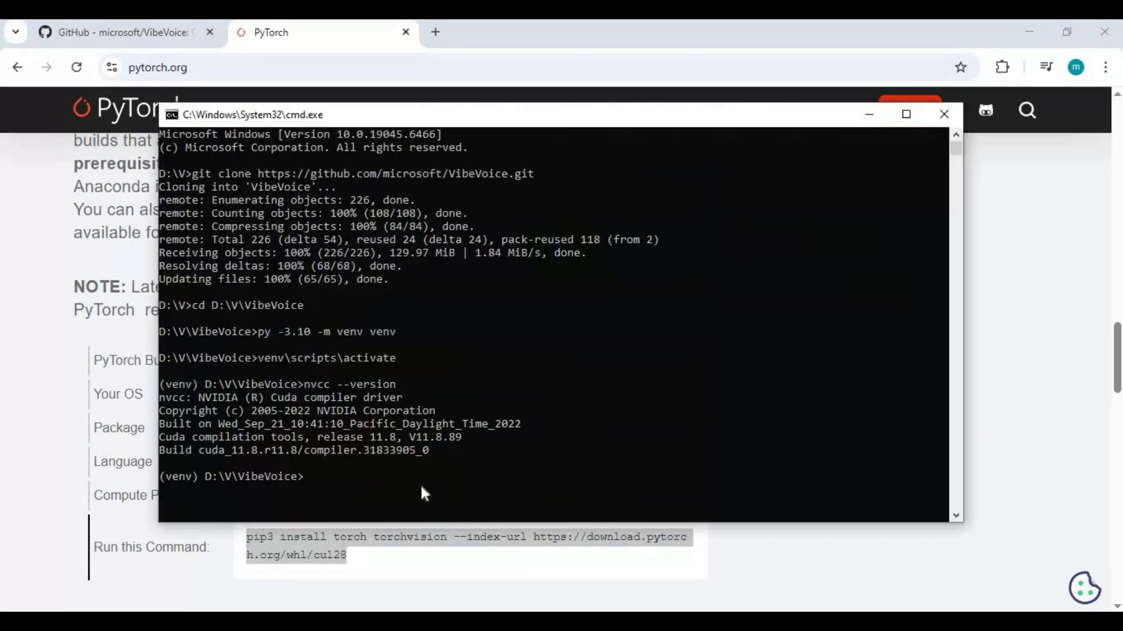
{"action": "key", "text": "ctrl+v"}
{"action": "key", "text": "BackSpace"}
{"action": "key", "text": "BackSpace"}
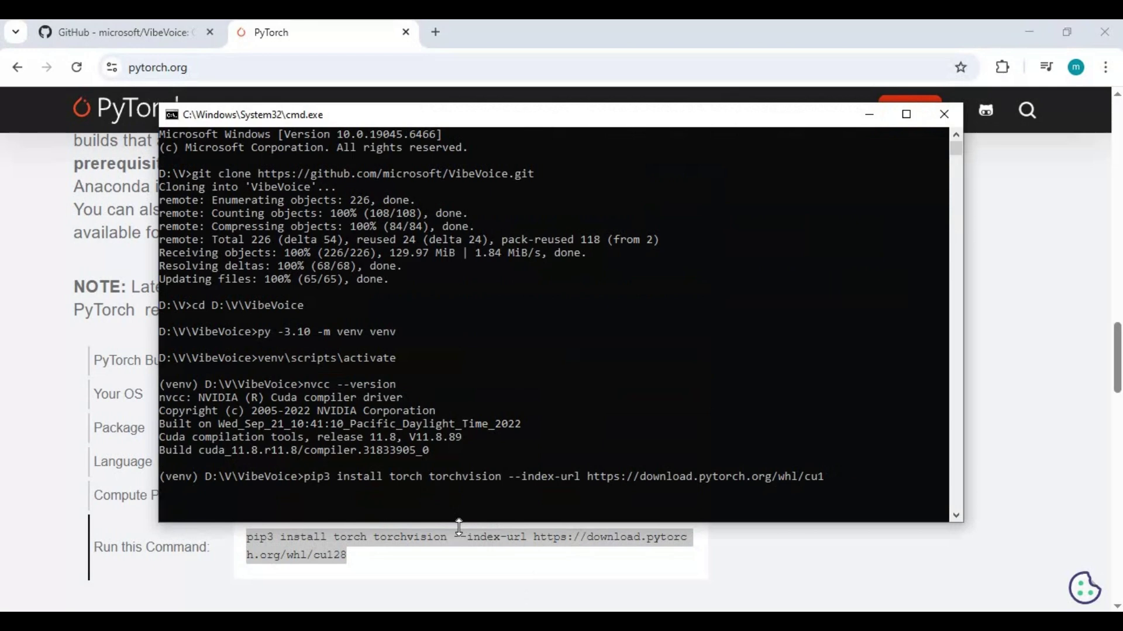
{"action": "type", "text": "1"}
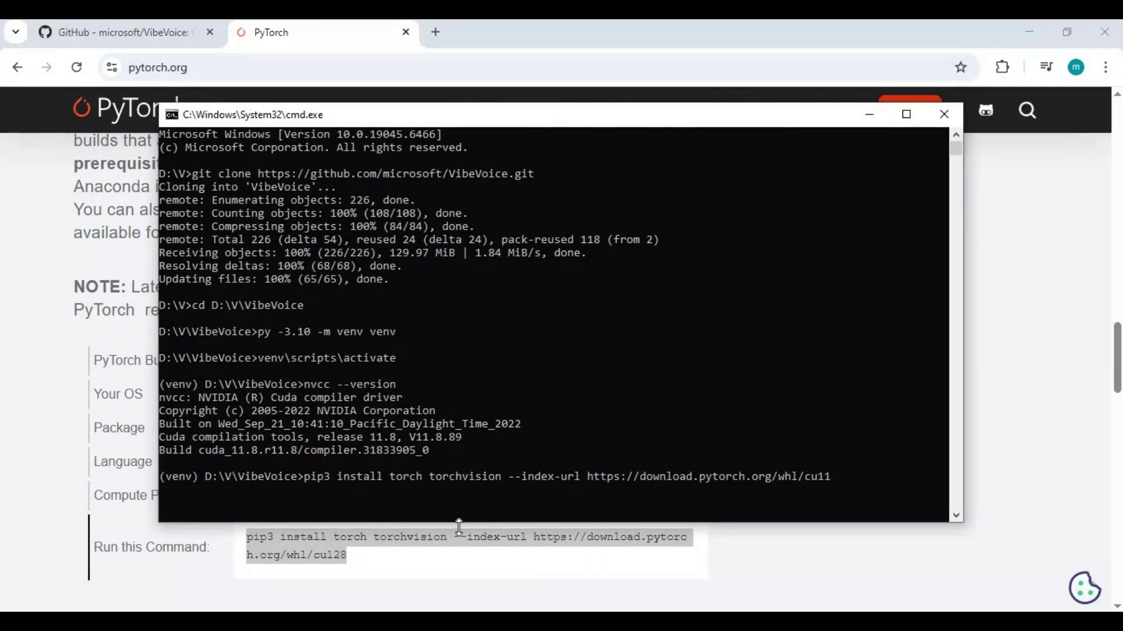